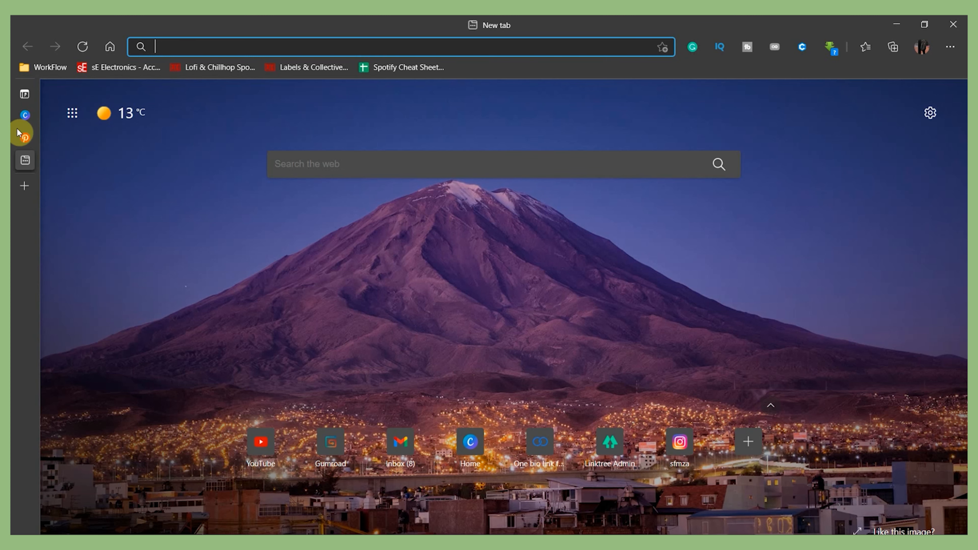
Switch to Pinterest and search for "heart gif animation".
{"action": "left_click", "coordinate": [25, 139]}
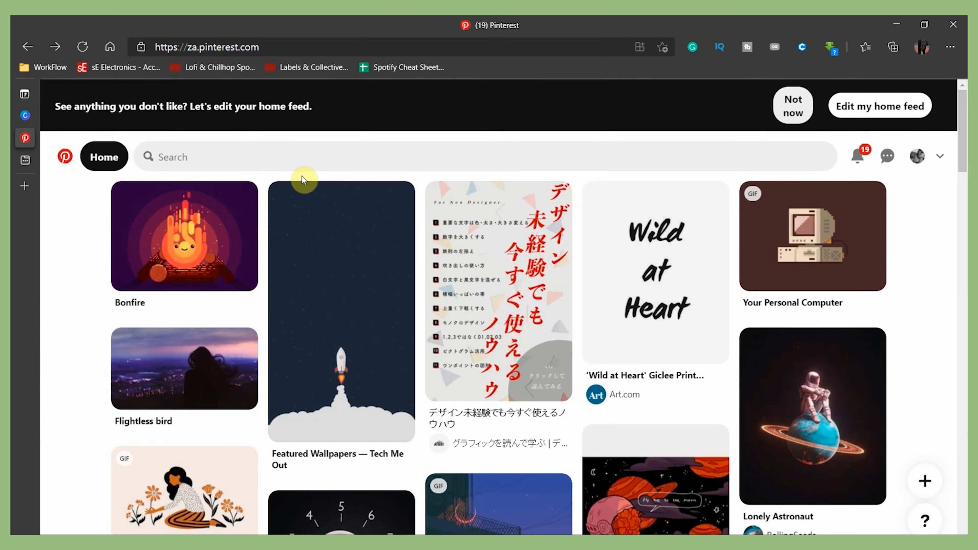
{"action": "left_click", "coordinate": [315, 157]}
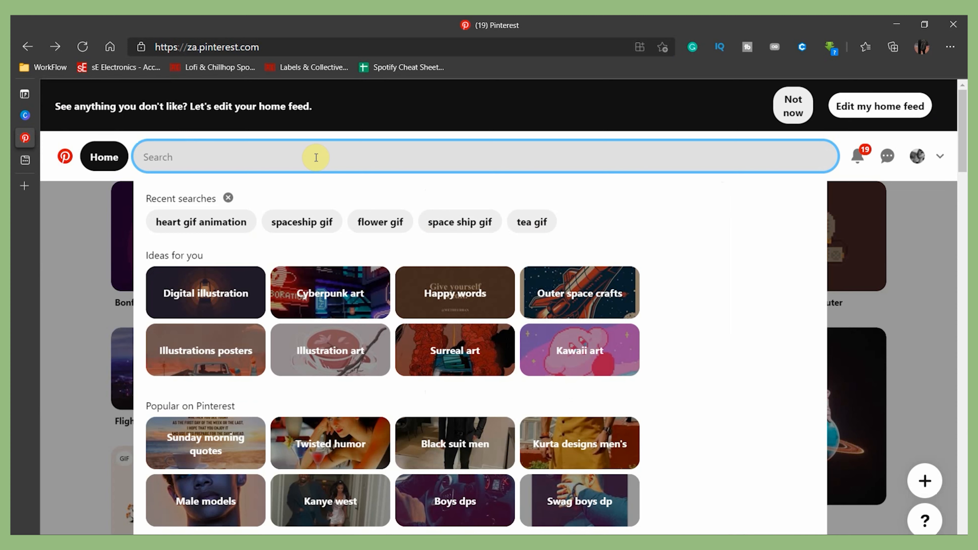
{"action": "type", "text": "hear"}
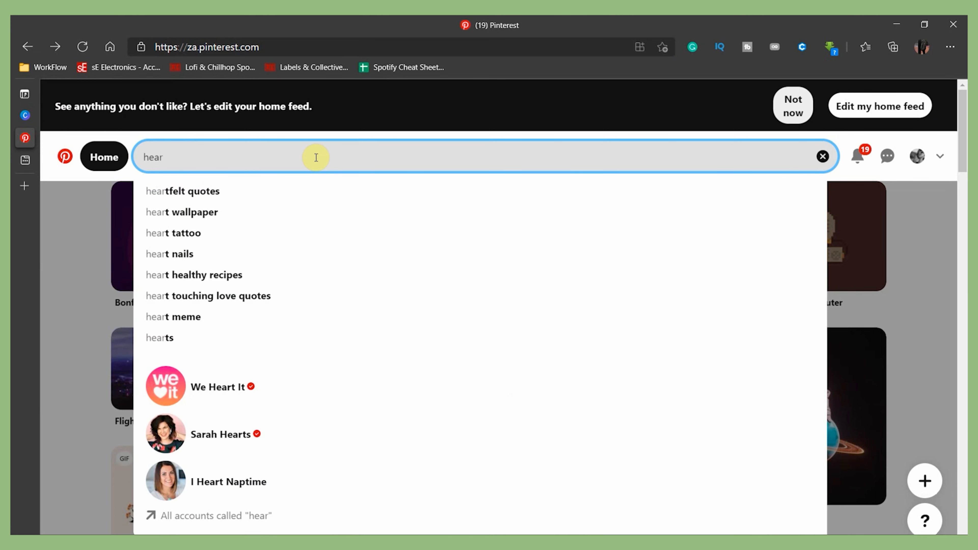
{"action": "type", "text": "t gif "}
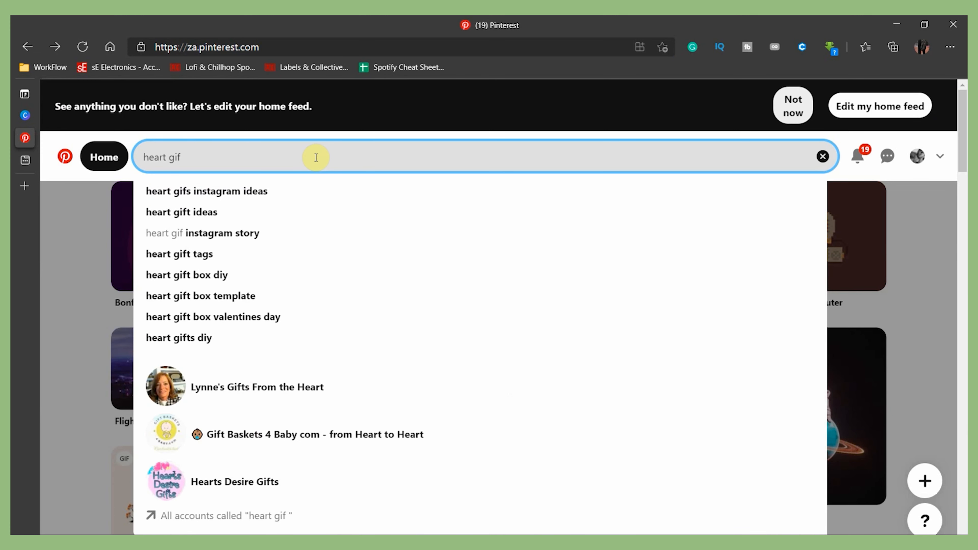
{"action": "type", "text": "animation"}
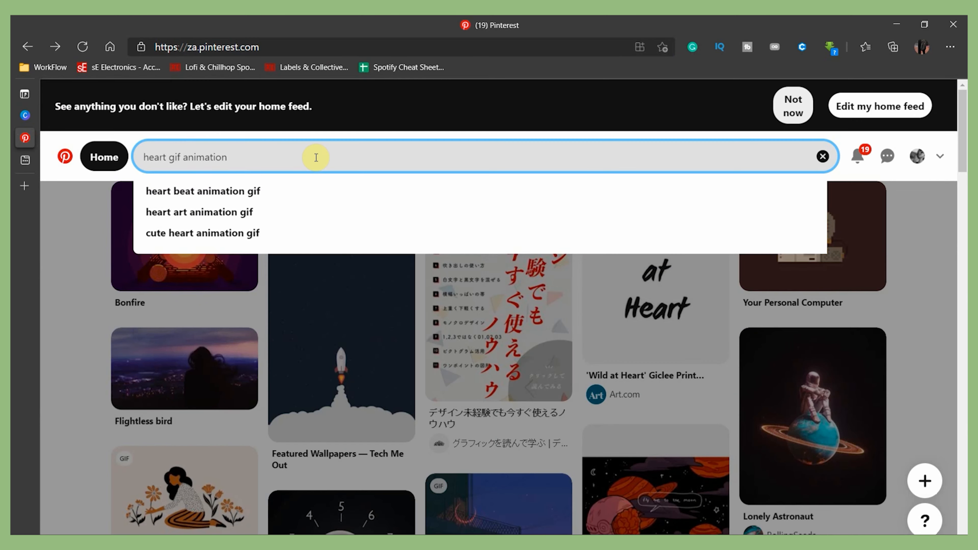
{"action": "key", "text": "Return"}
Download the image from the "Cats Heart GIF - Cats Heart Animated" pin and return to the search results.
{"action": "scroll", "coordinate": [596, 332], "scroll_direction": "down", "scroll_amount": 10}
{"action": "scroll", "coordinate": [310, 395], "scroll_direction": "up", "scroll_amount": 10}
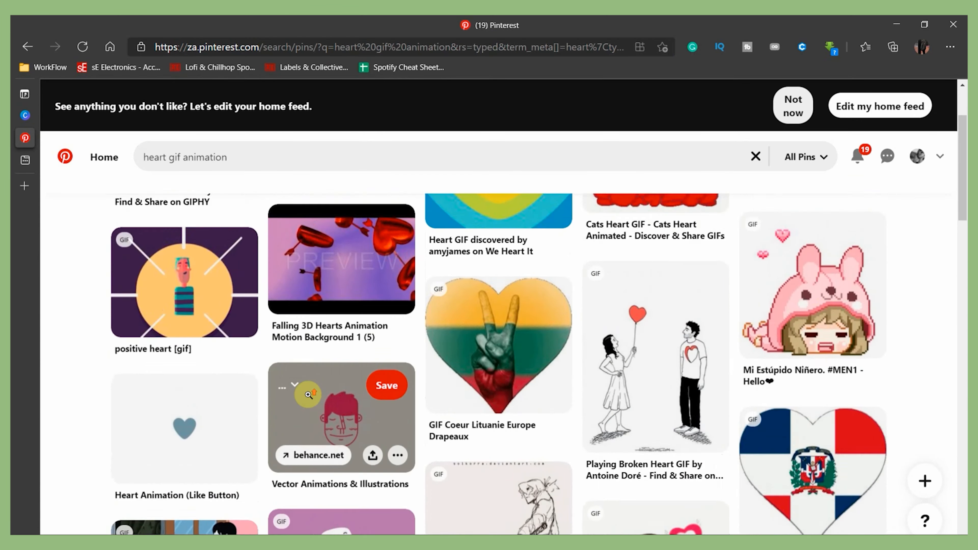
{"action": "left_click", "coordinate": [671, 258]}
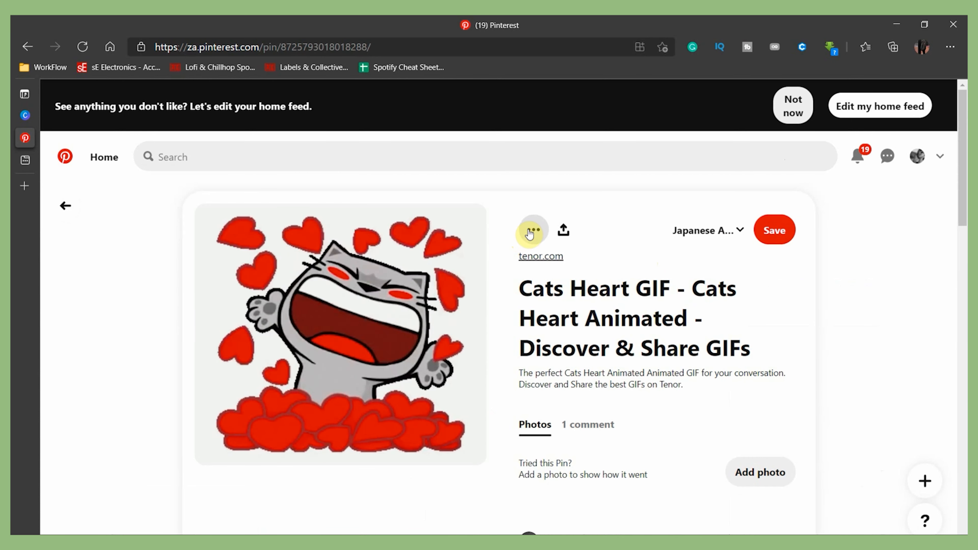
{"action": "left_click", "coordinate": [524, 236]}
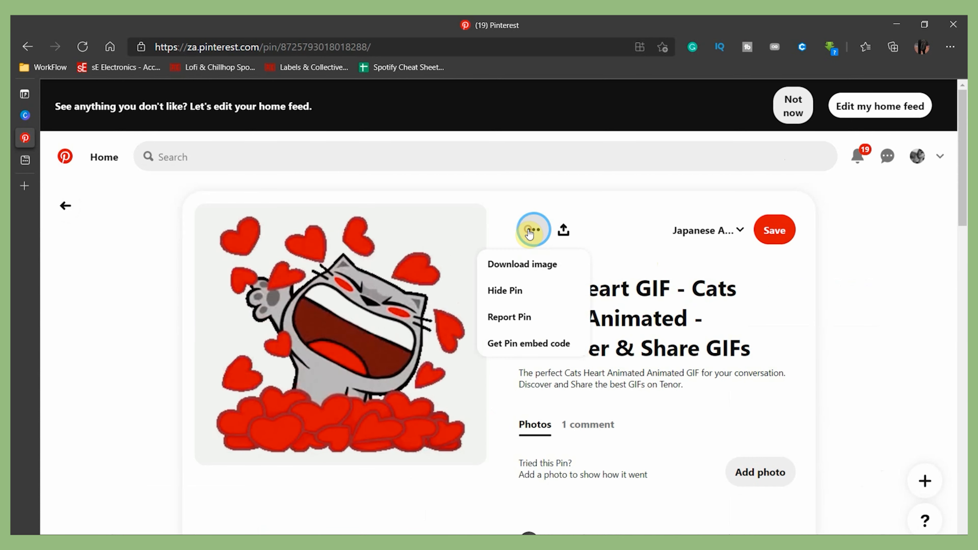
{"action": "left_click", "coordinate": [516, 265]}
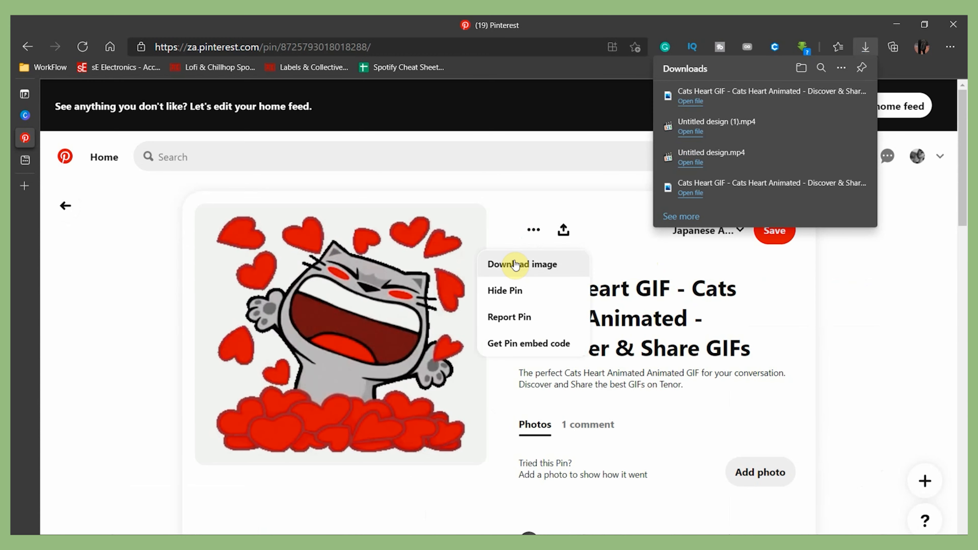
{"action": "left_click", "coordinate": [91, 272]}
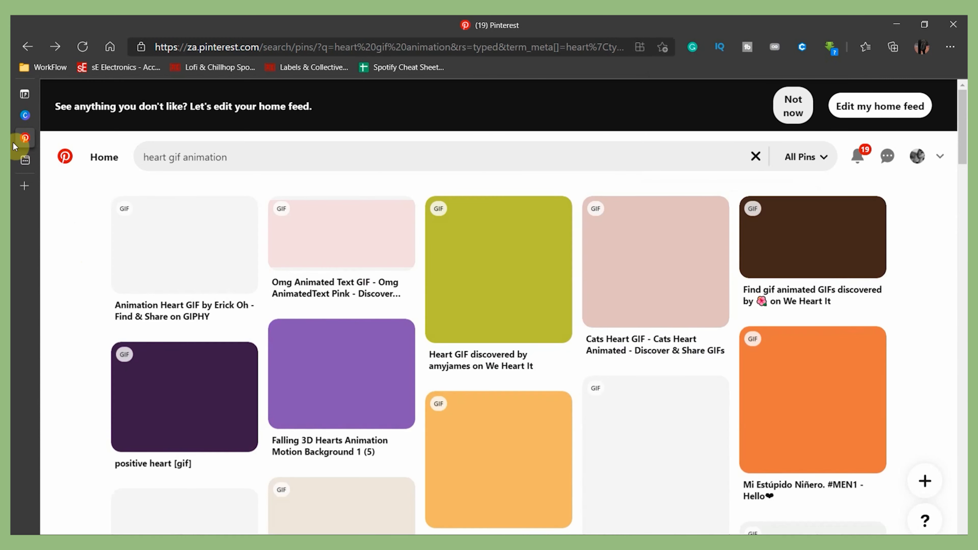
Switch to Canva, create a blank Album Cover design and name it "Heart Animation".
{"action": "left_click", "coordinate": [51, 120]}
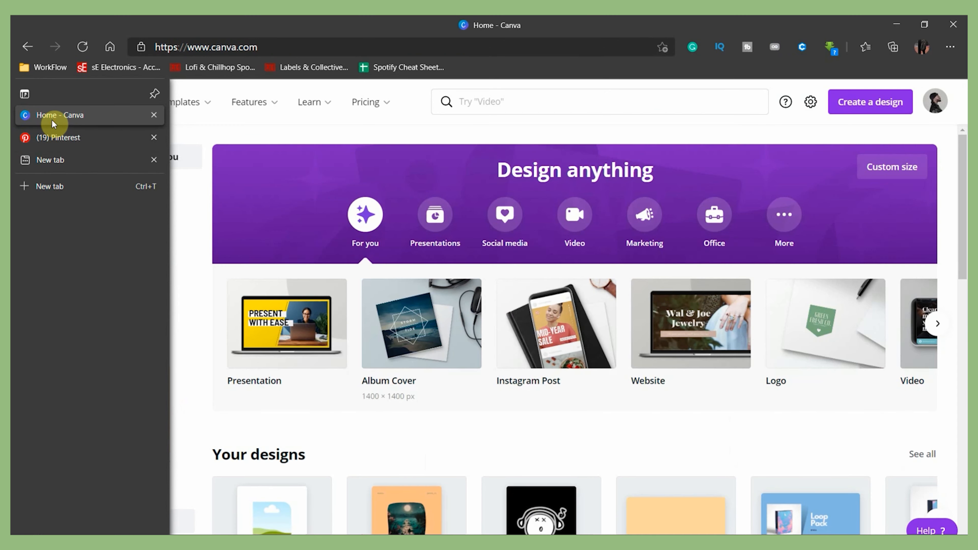
{"action": "left_click", "coordinate": [401, 341]}
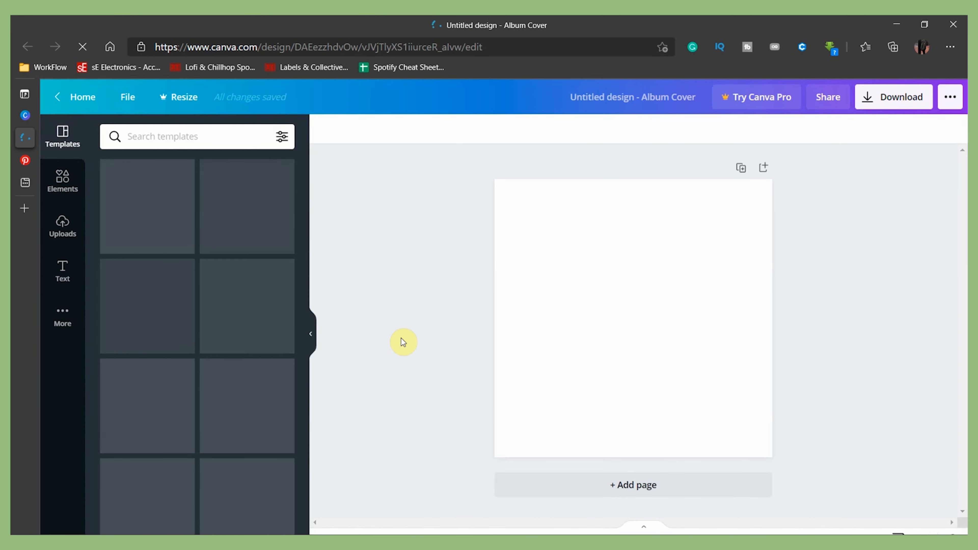
{"action": "left_click", "coordinate": [642, 97]}
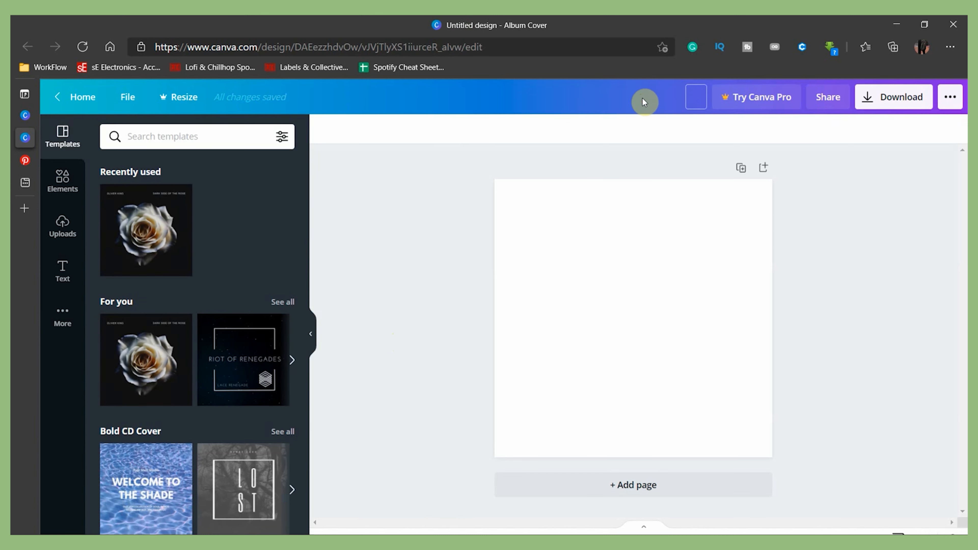
{"action": "type", "text": "Heart Animation"}
{"action": "key", "text": "Return"}
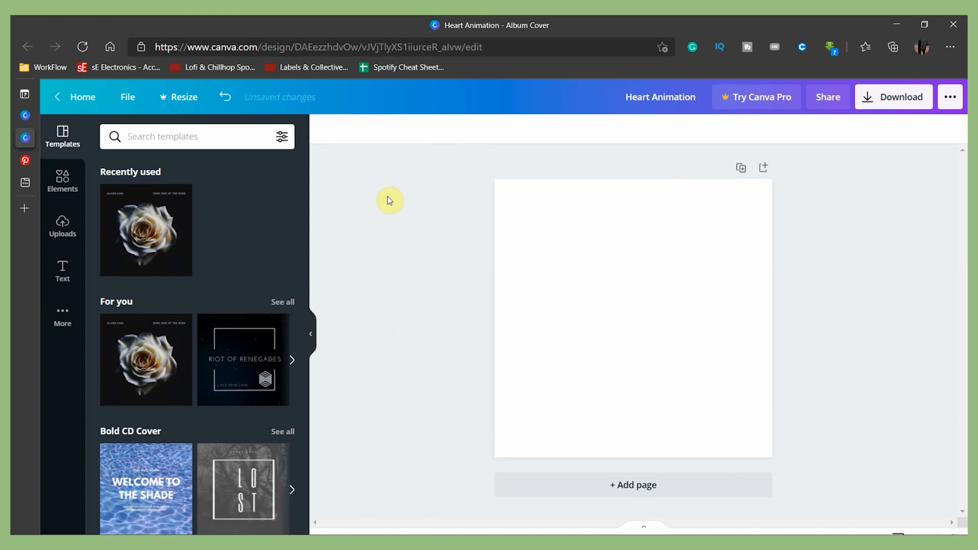
Upload the downloaded Cats Heart GIF from the browser's downloads to the design's media library.
{"action": "left_click", "coordinate": [950, 50]}
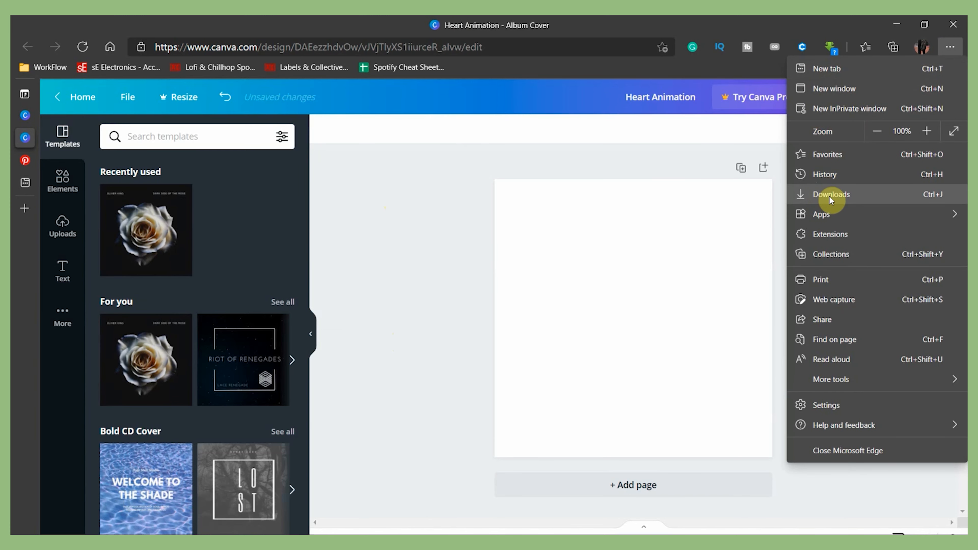
{"action": "left_click", "coordinate": [832, 204]}
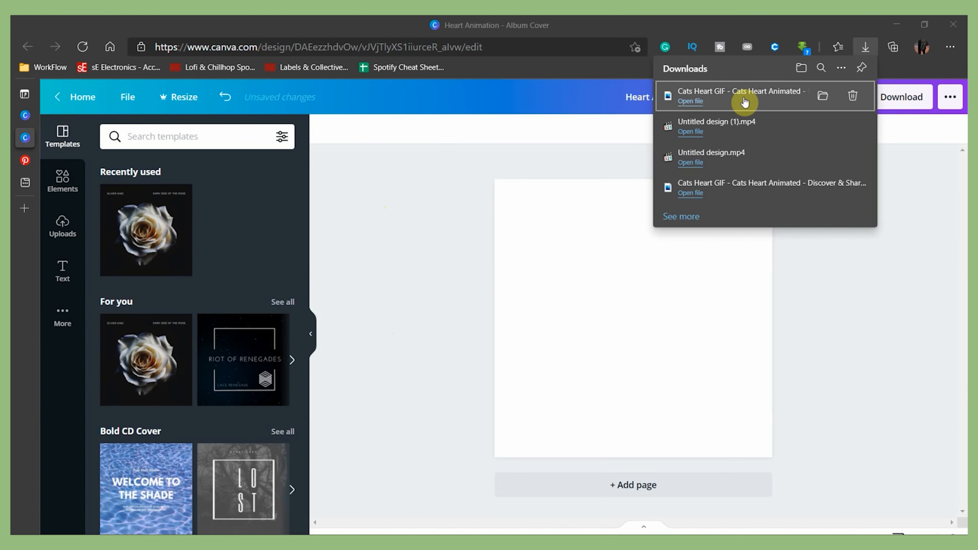
{"action": "left_click_drag", "start_coordinate": [743, 96], "coordinate": [178, 225]}
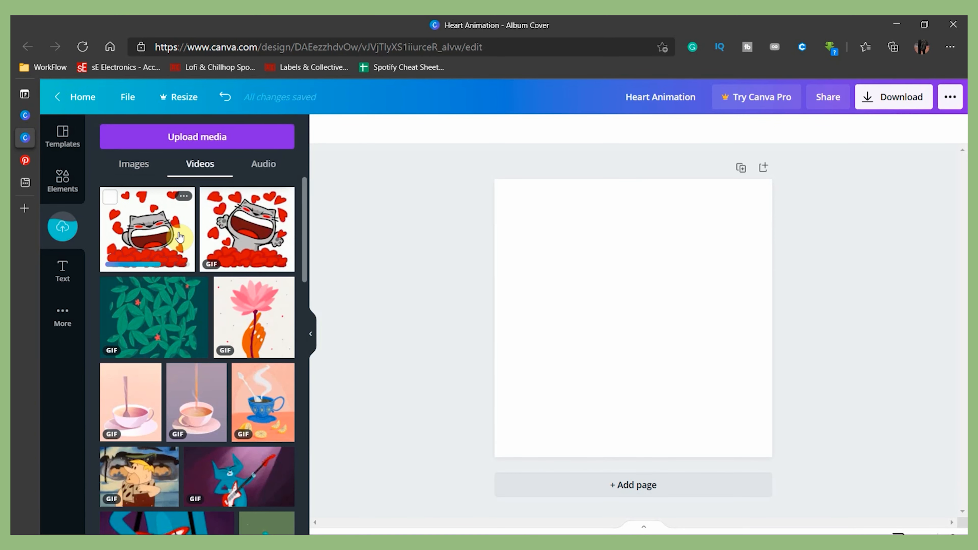
{"action": "left_click", "coordinate": [311, 333]}
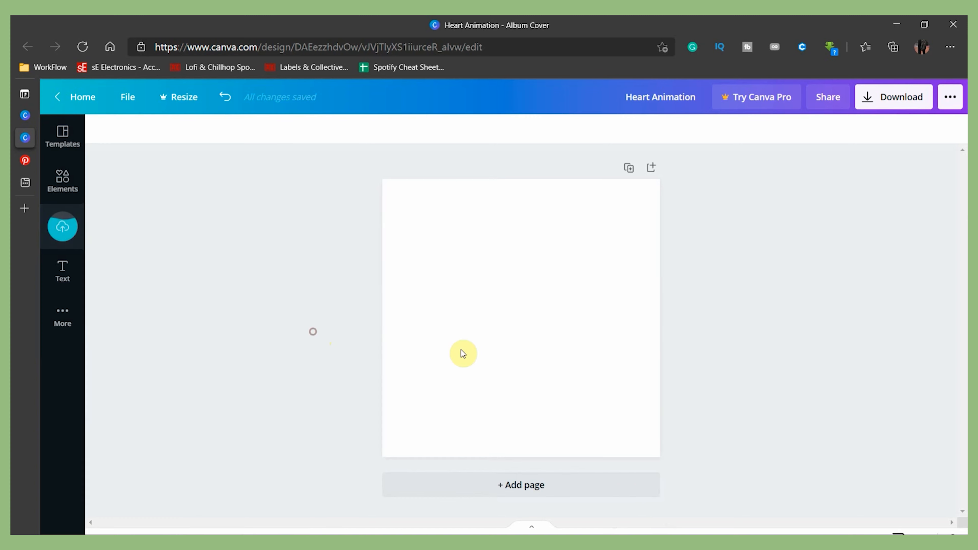
Set the page background to the default colour Royal blue #5271ff.
{"action": "left_click", "coordinate": [543, 332]}
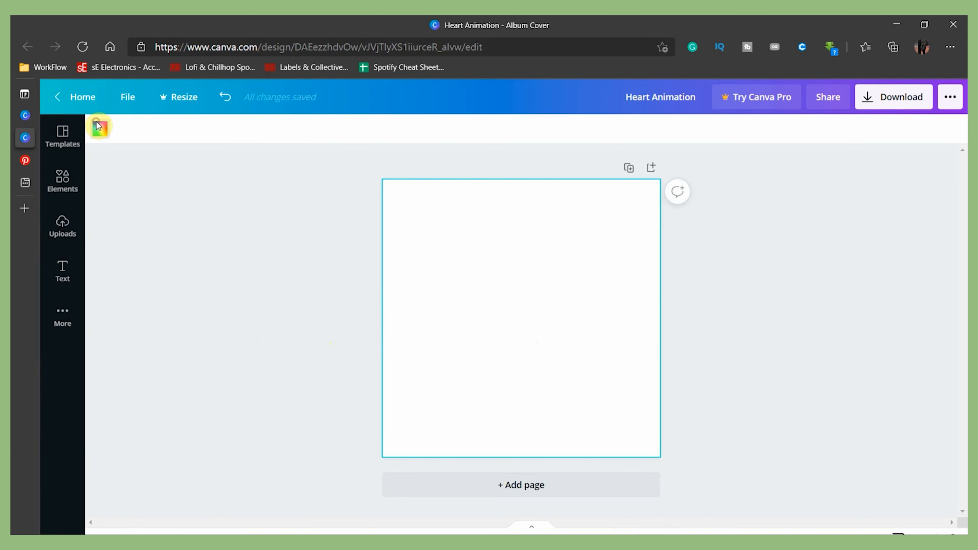
{"action": "left_click", "coordinate": [98, 127]}
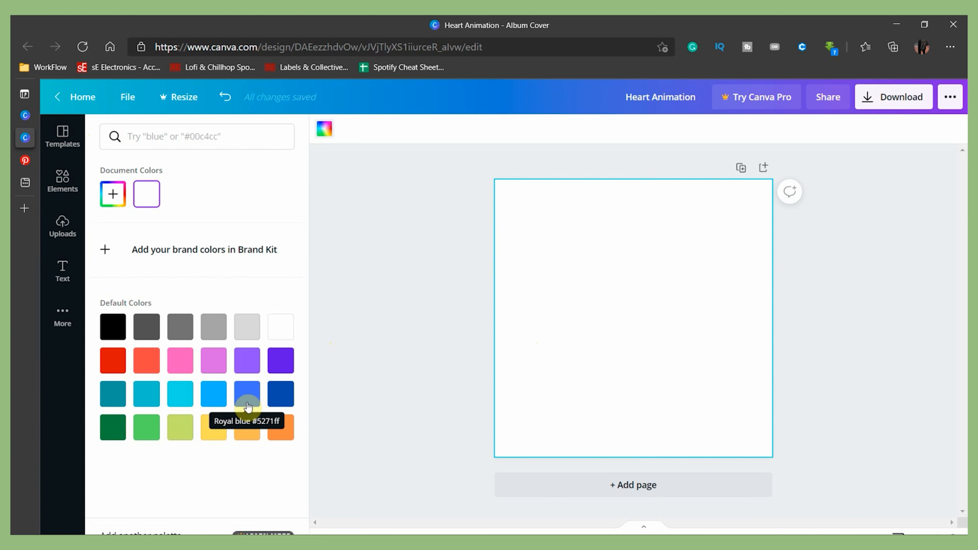
{"action": "left_click", "coordinate": [243, 394]}
{"action": "left_click", "coordinate": [244, 395]}
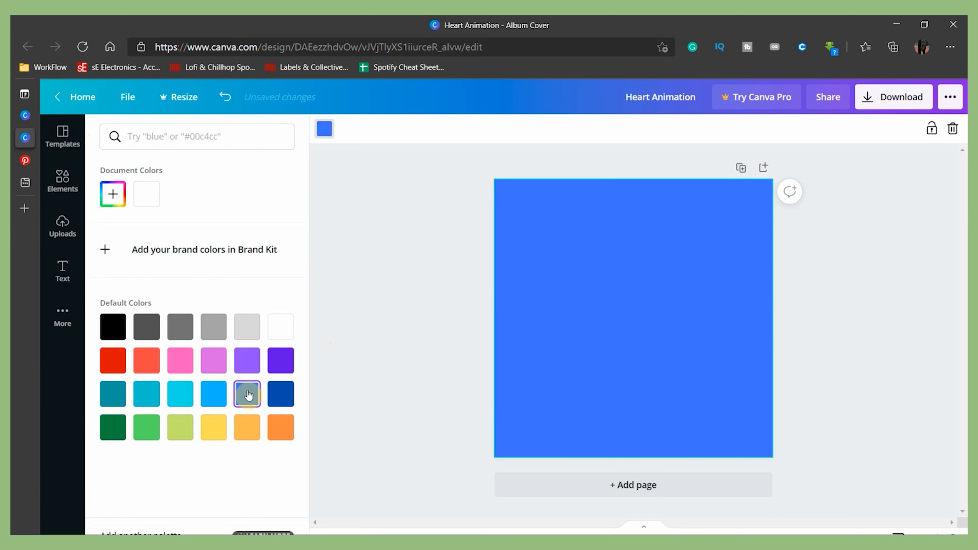
{"action": "left_click", "coordinate": [430, 316]}
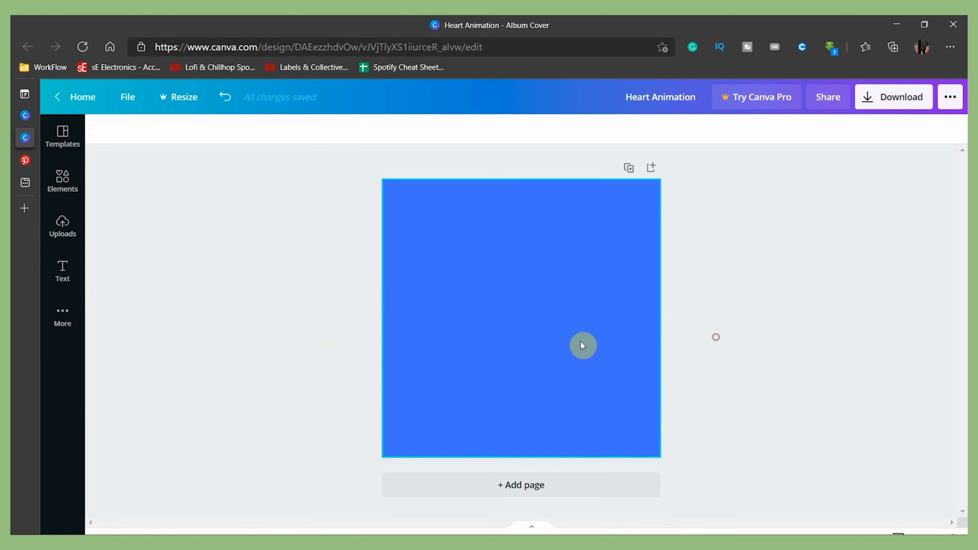
Search the design elements for "frames".
{"action": "left_click", "coordinate": [63, 191]}
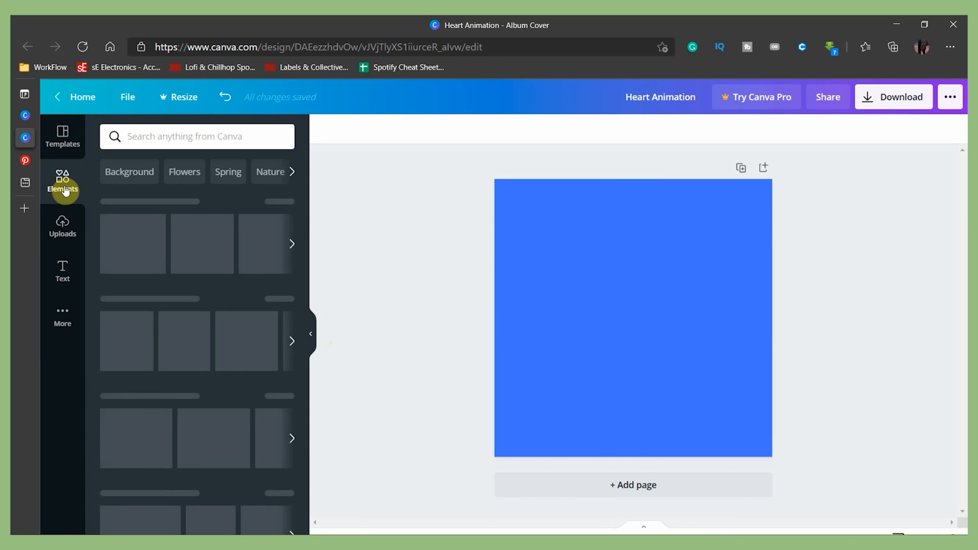
{"action": "left_click", "coordinate": [167, 136]}
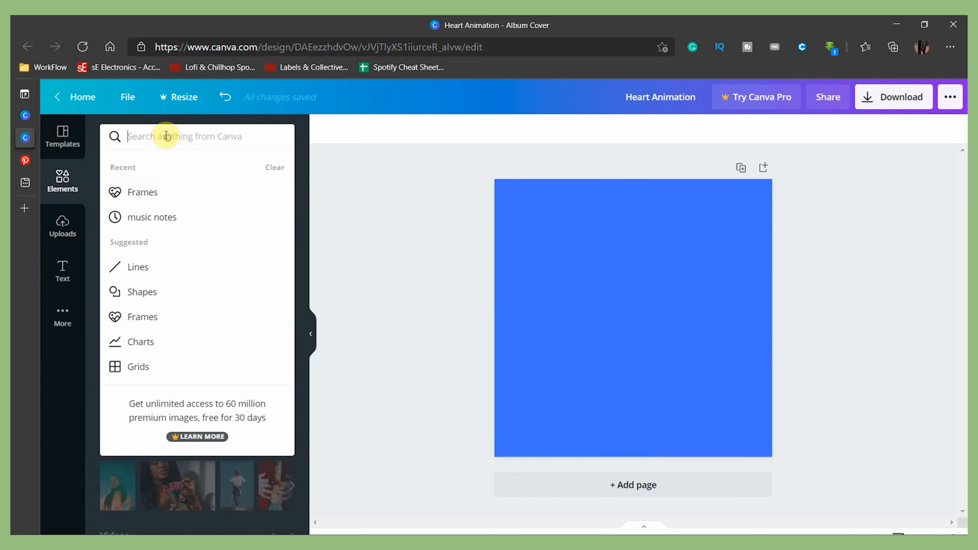
{"action": "type", "text": "frames"}
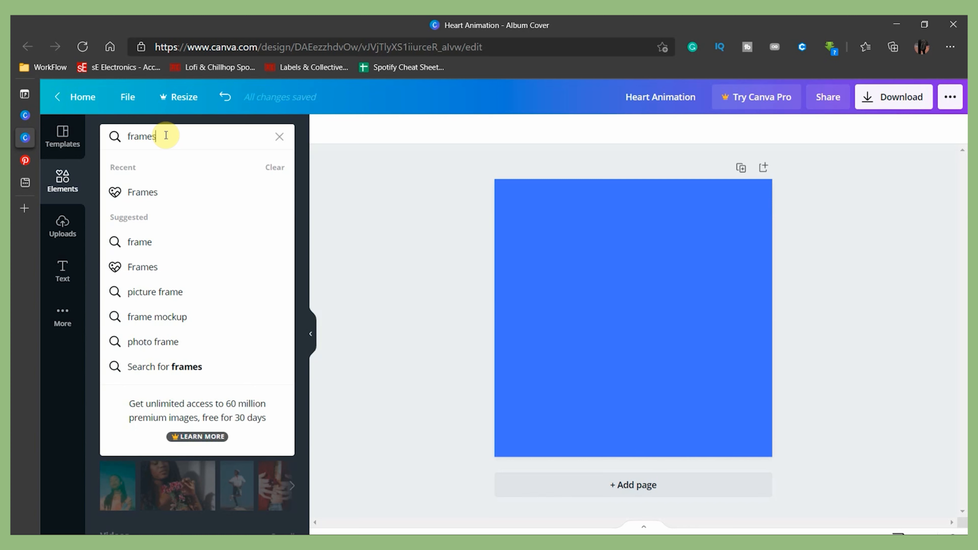
{"action": "key", "text": "Return"}
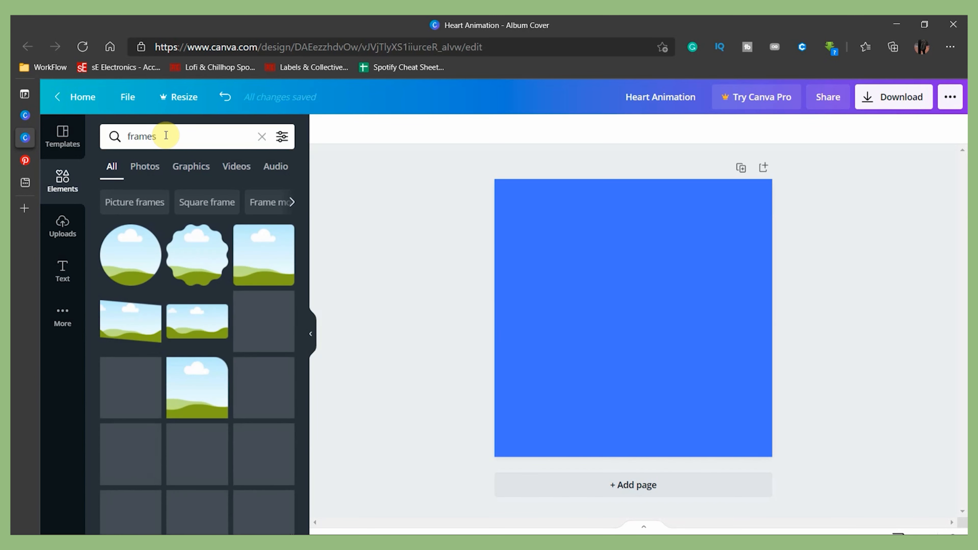
Add the square frame with torn upper and lower edges to the blue page and enlarge it slightly.
{"action": "scroll", "coordinate": [187, 410], "scroll_direction": "down", "scroll_amount": 2}
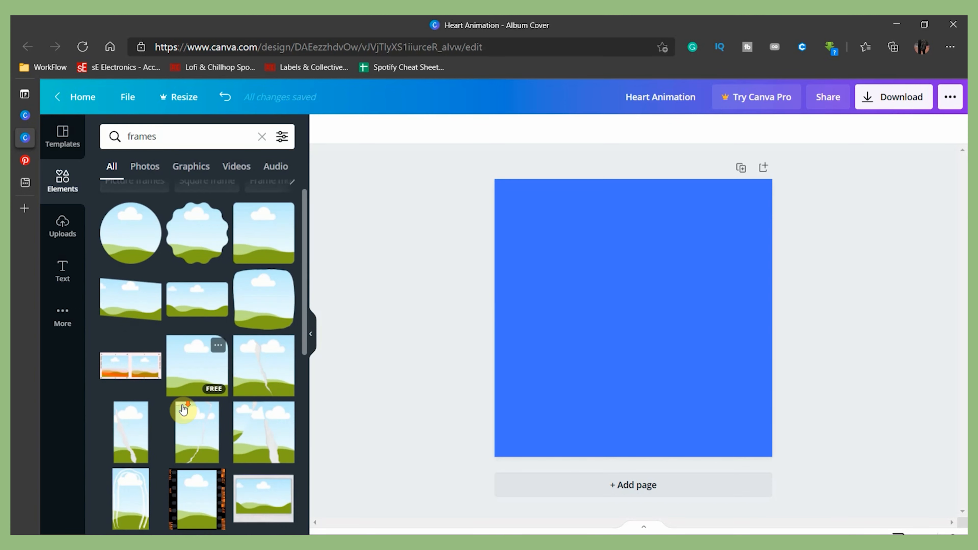
{"action": "scroll", "coordinate": [184, 410], "scroll_direction": "down", "scroll_amount": 6}
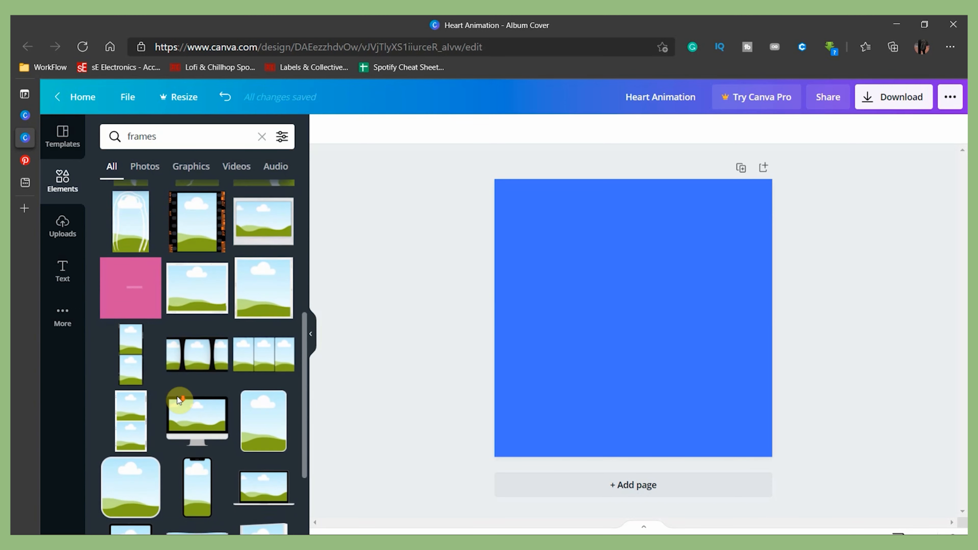
{"action": "scroll", "coordinate": [178, 401], "scroll_direction": "down", "scroll_amount": 7}
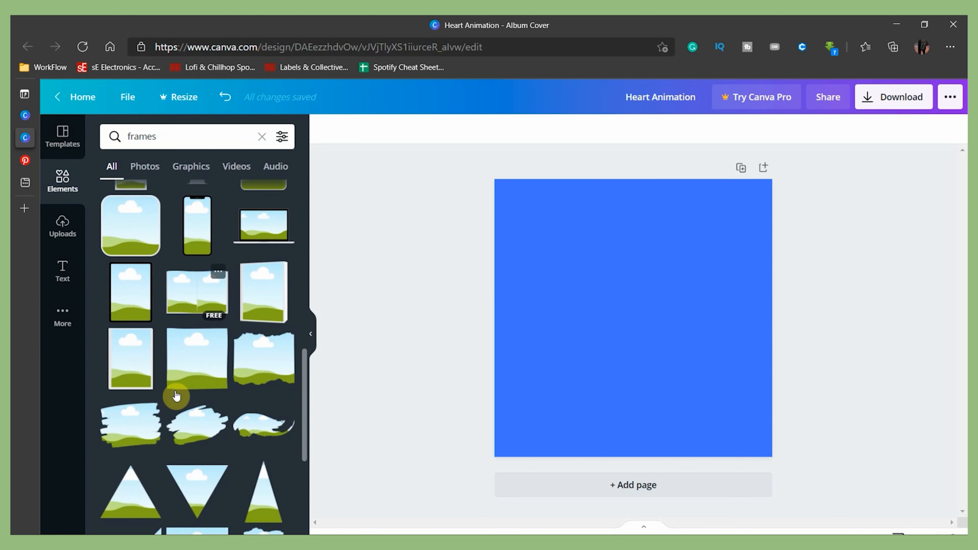
{"action": "scroll", "coordinate": [177, 395], "scroll_direction": "down", "scroll_amount": 3}
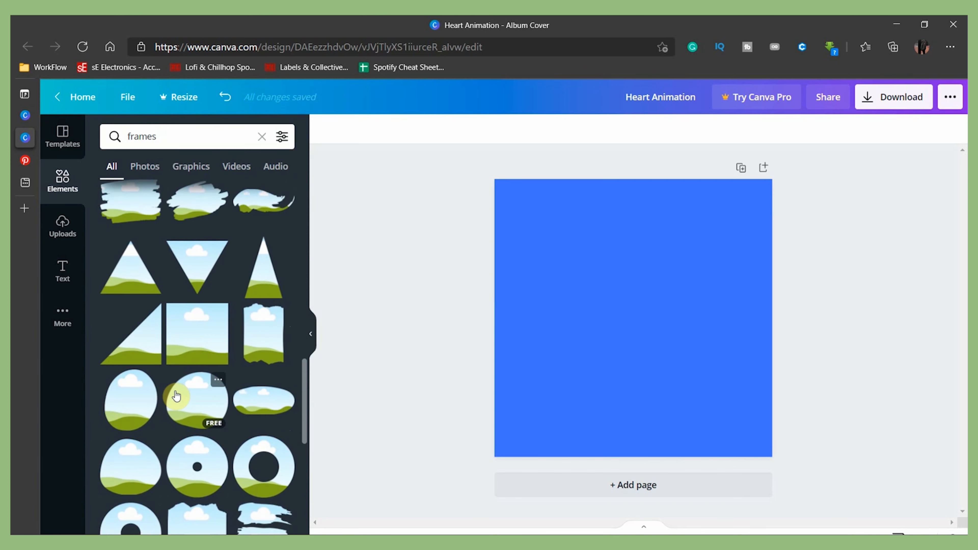
{"action": "scroll", "coordinate": [176, 396], "scroll_direction": "down", "scroll_amount": 3}
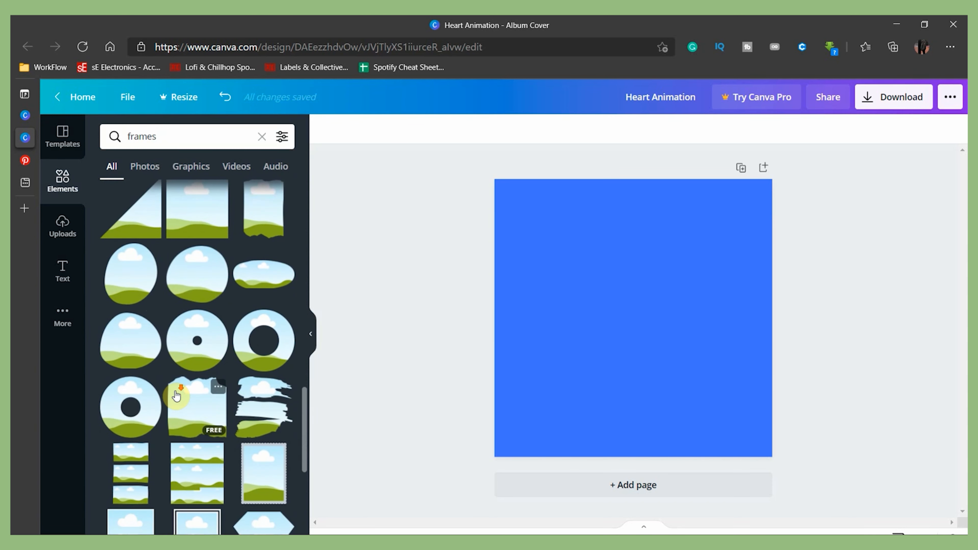
{"action": "scroll", "coordinate": [177, 385], "scroll_direction": "down", "scroll_amount": 1}
{"action": "scroll", "coordinate": [181, 376], "scroll_direction": "down", "scroll_amount": 1}
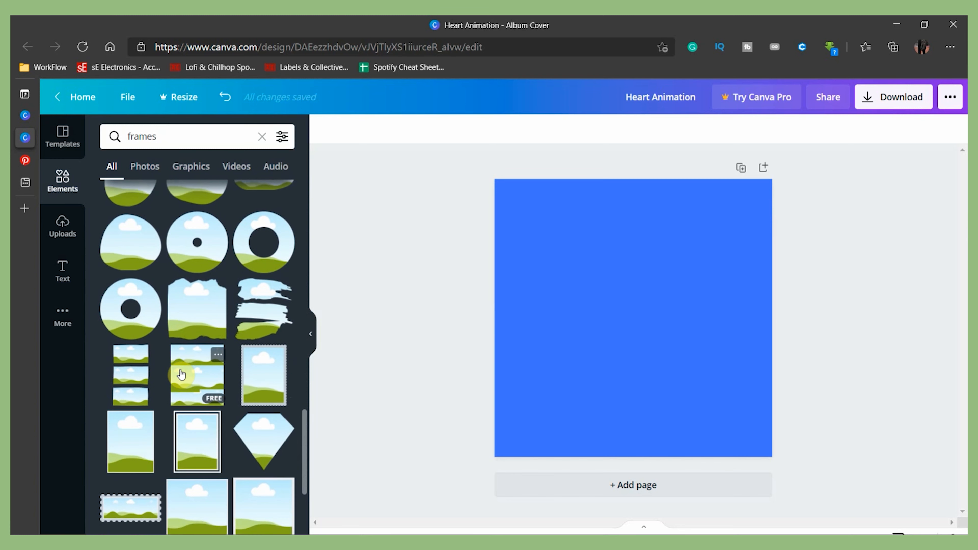
{"action": "scroll", "coordinate": [181, 374], "scroll_direction": "down", "scroll_amount": 1}
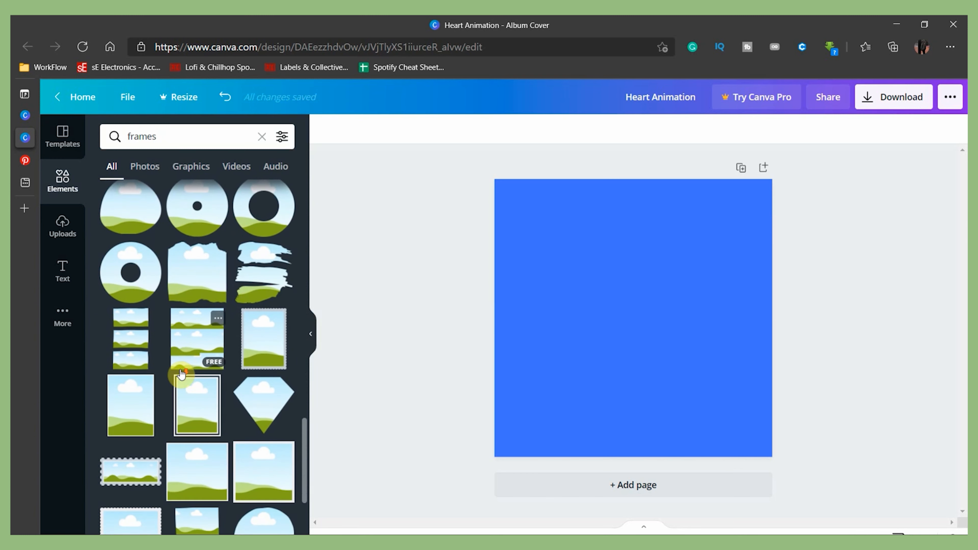
{"action": "left_click", "coordinate": [190, 276]}
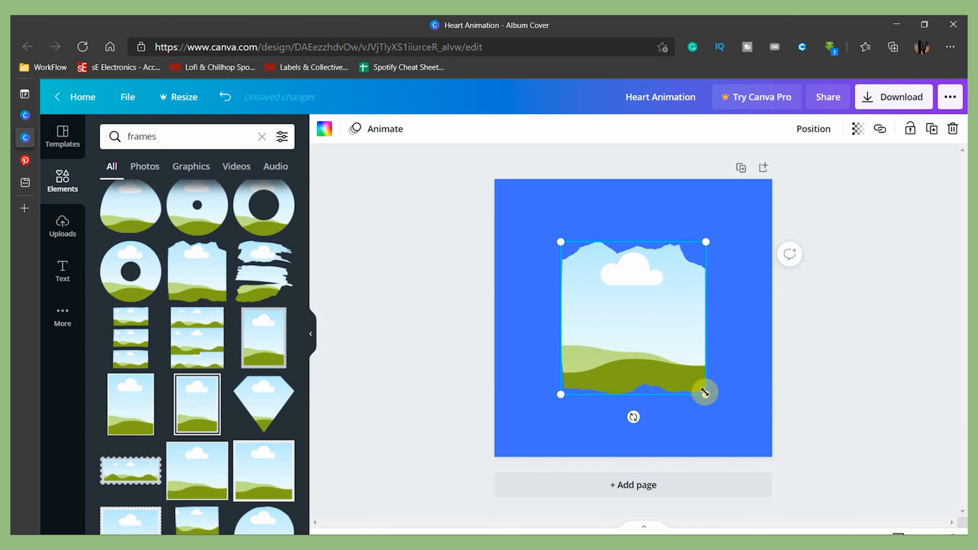
{"action": "left_click_drag", "start_coordinate": [707, 396], "coordinate": [716, 405]}
{"action": "left_click", "coordinate": [795, 339]}
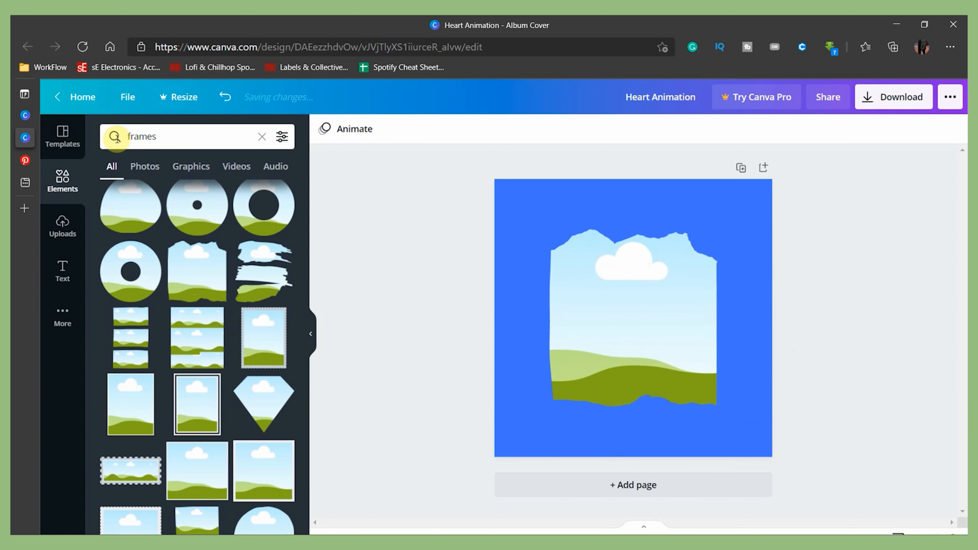
Fill the torn-edge frame with the second uploaded GIF of the grey cat surrounded by hearts.
{"action": "left_click", "coordinate": [63, 226]}
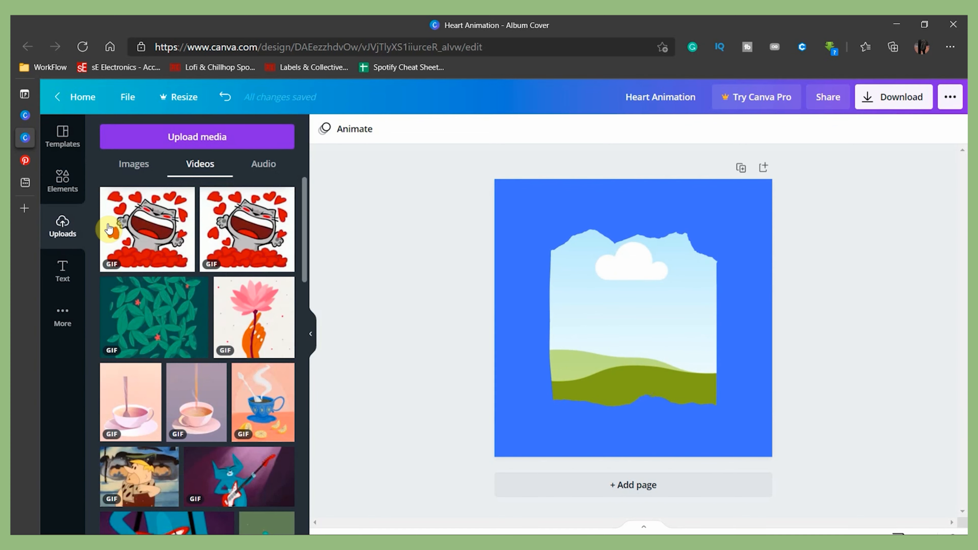
{"action": "mouse_move", "coordinate": [141, 233]}
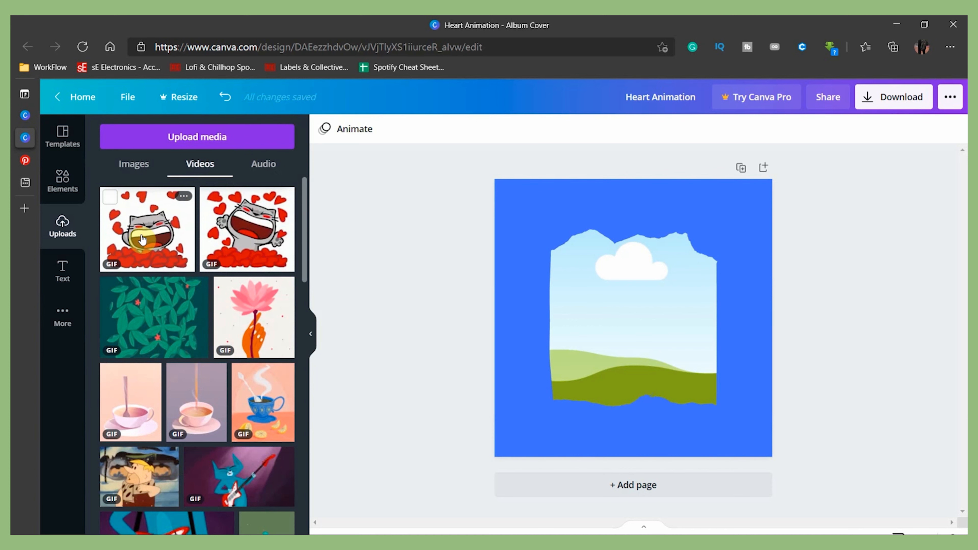
{"action": "left_click_drag", "start_coordinate": [246, 254], "coordinate": [572, 318]}
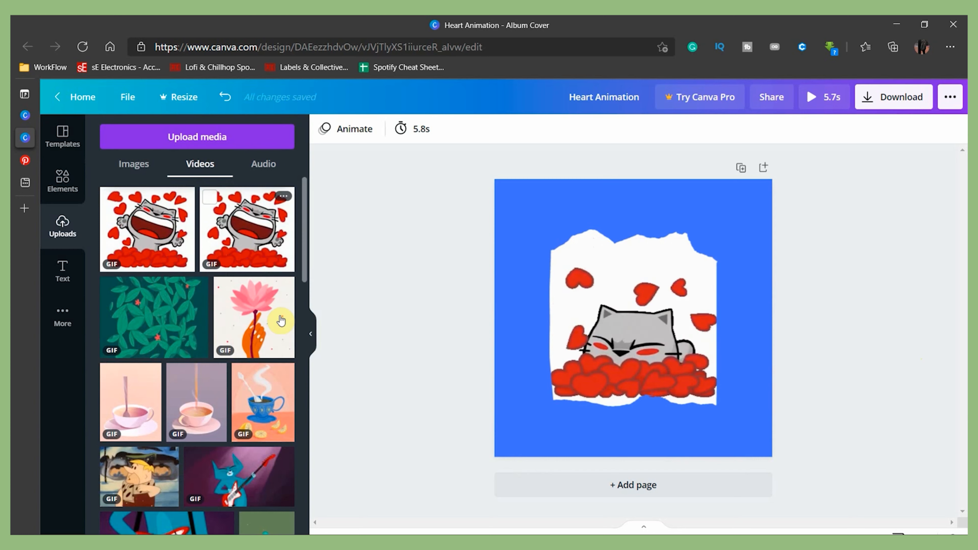
{"action": "left_click", "coordinate": [311, 334]}
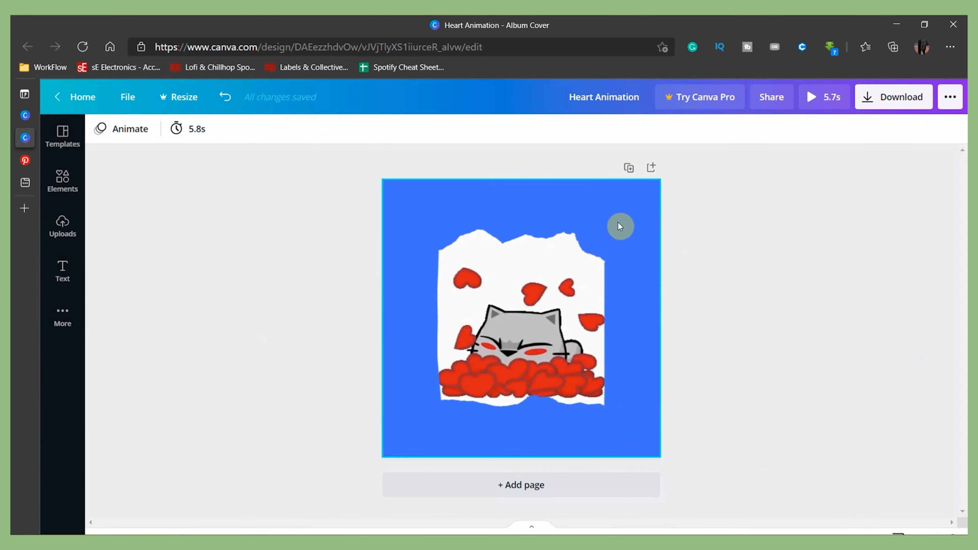
Try dark grey and black as the page background and settle on the light orange-red default colour.
{"action": "left_click", "coordinate": [635, 225]}
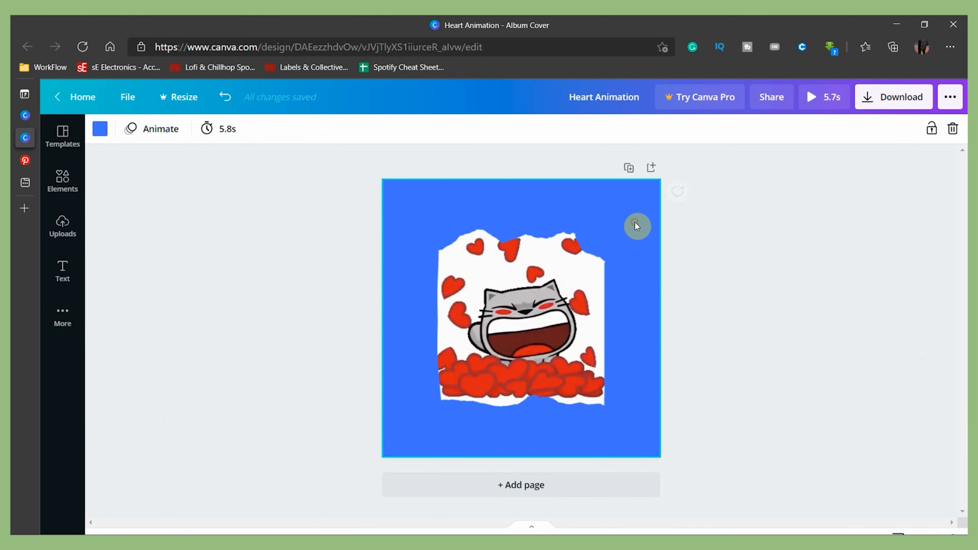
{"action": "left_click", "coordinate": [96, 133]}
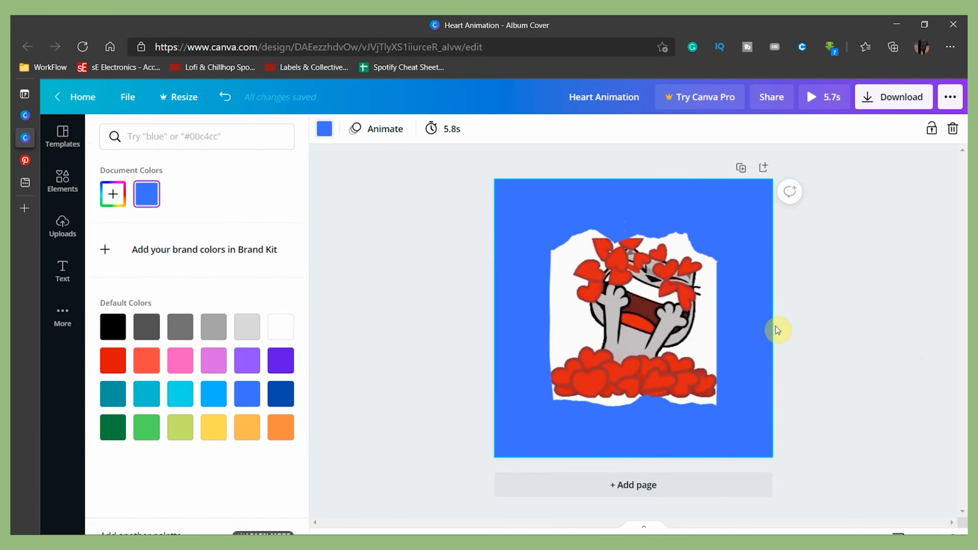
{"action": "left_click", "coordinate": [146, 361]}
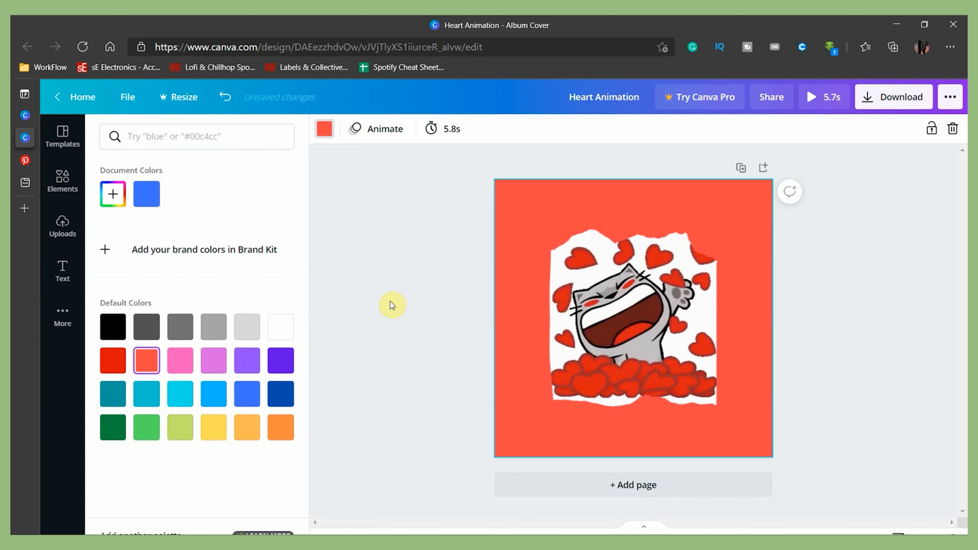
{"action": "left_click", "coordinate": [140, 325]}
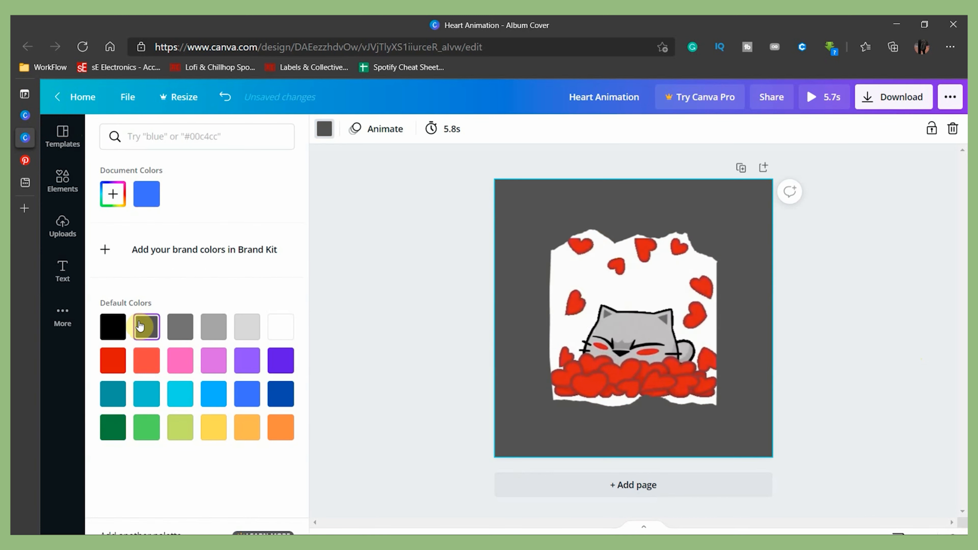
{"action": "left_click", "coordinate": [113, 326]}
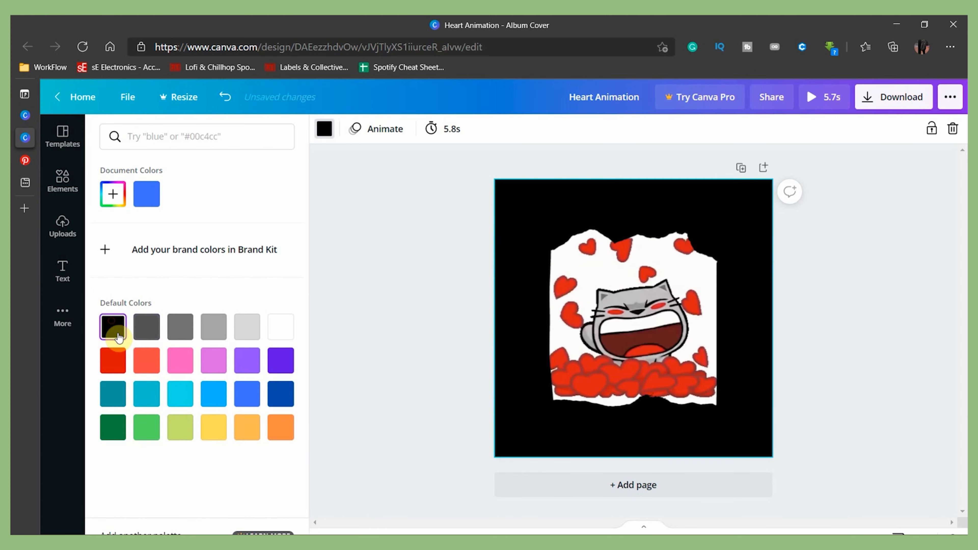
{"action": "left_click", "coordinate": [147, 366]}
{"action": "left_click", "coordinate": [411, 293]}
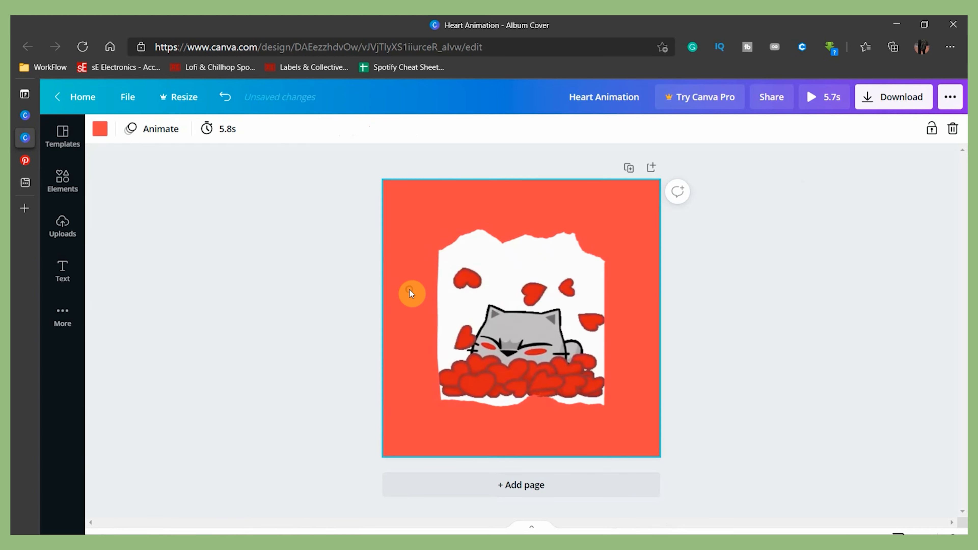
{"action": "left_click", "coordinate": [805, 326]}
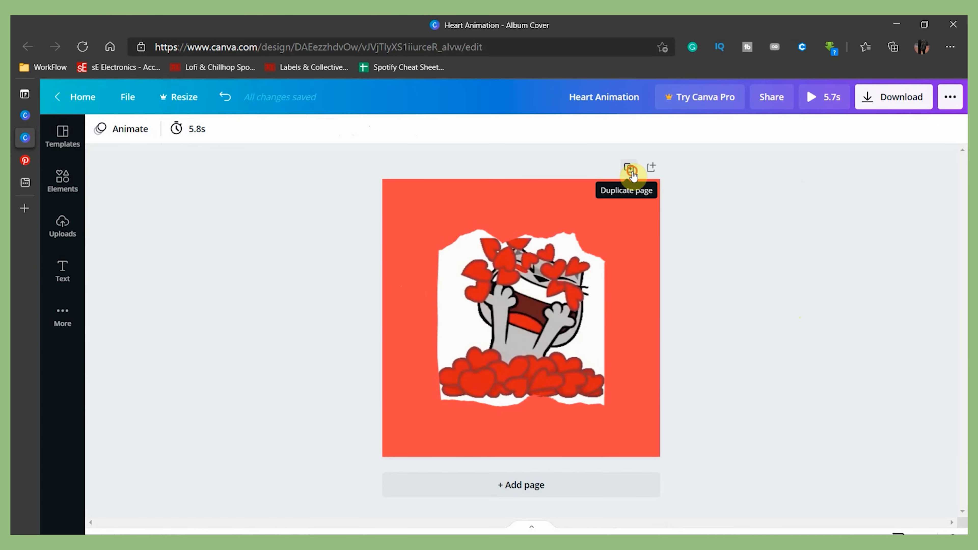
Duplicate the finished page repeatedly until the design has six identical pages.
{"action": "left_click", "coordinate": [631, 173]}
{"action": "left_click", "coordinate": [606, 208]}
{"action": "left_click", "coordinate": [607, 210]}
{"action": "left_click", "coordinate": [608, 215]}
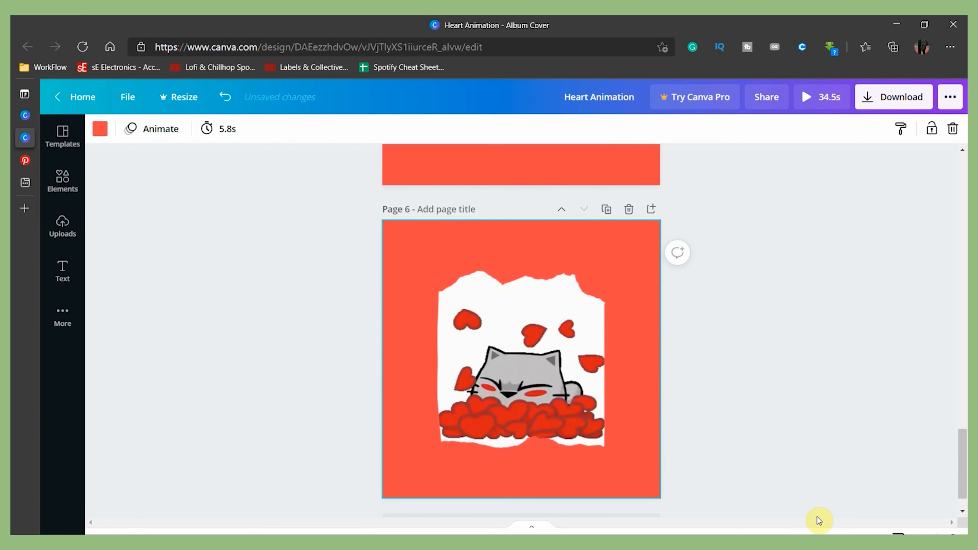
Add the uploaded Subway(2).mp3 as the design's soundtrack and shift its used section to a later part of the track.
{"action": "scroll", "coordinate": [813, 516], "scroll_direction": "up", "scroll_amount": 15}
{"action": "scroll", "coordinate": [810, 501], "scroll_direction": "up", "scroll_amount": 15}
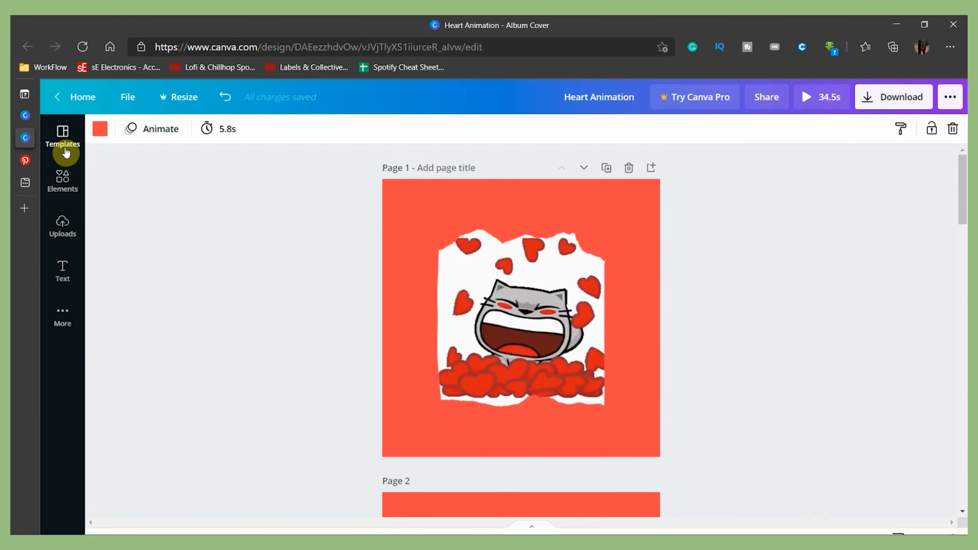
{"action": "left_click", "coordinate": [64, 226]}
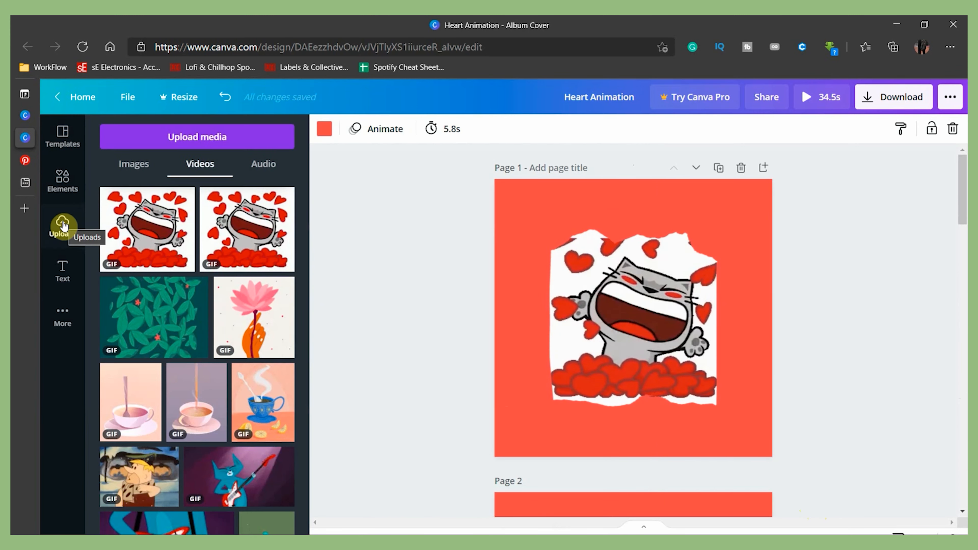
{"action": "left_click", "coordinate": [271, 169]}
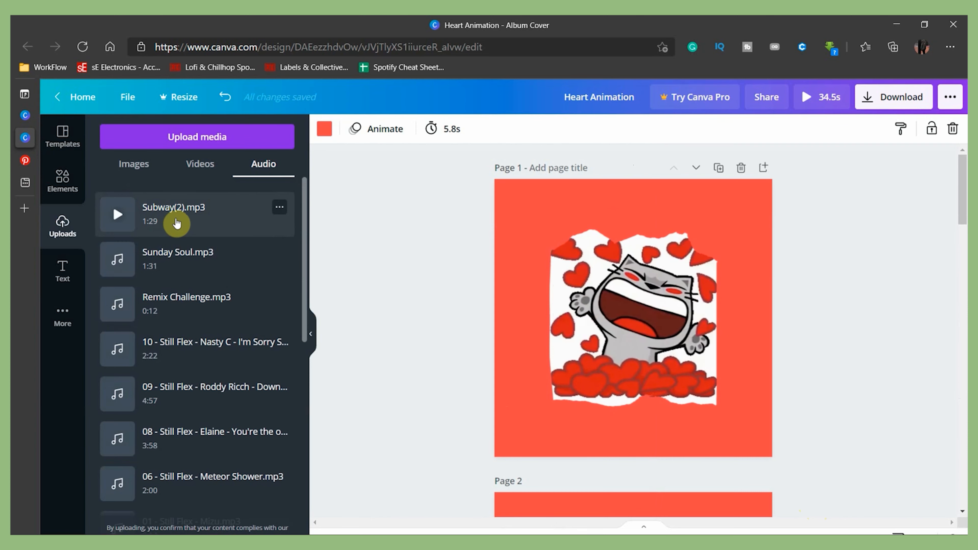
{"action": "left_click_drag", "start_coordinate": [201, 232], "coordinate": [415, 378]}
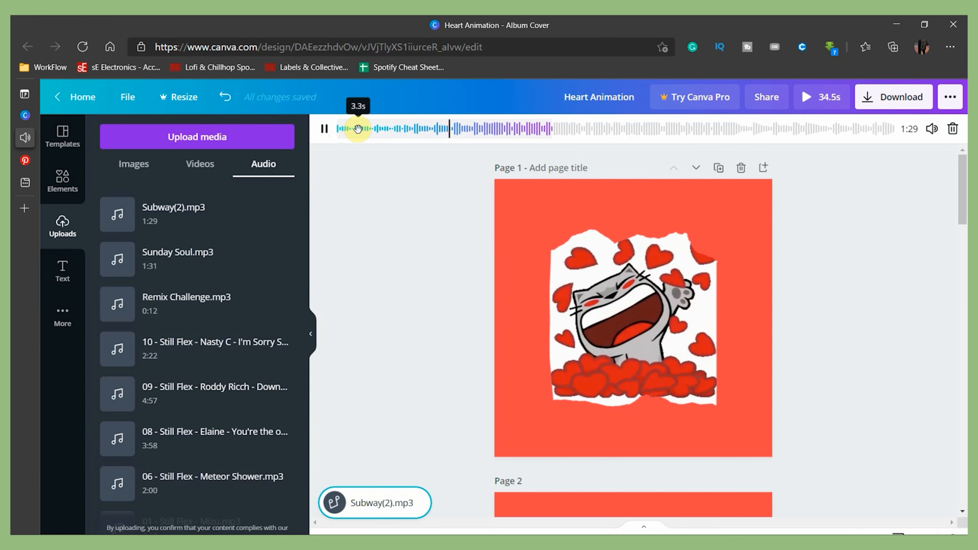
{"action": "left_click_drag", "start_coordinate": [358, 128], "coordinate": [525, 130]}
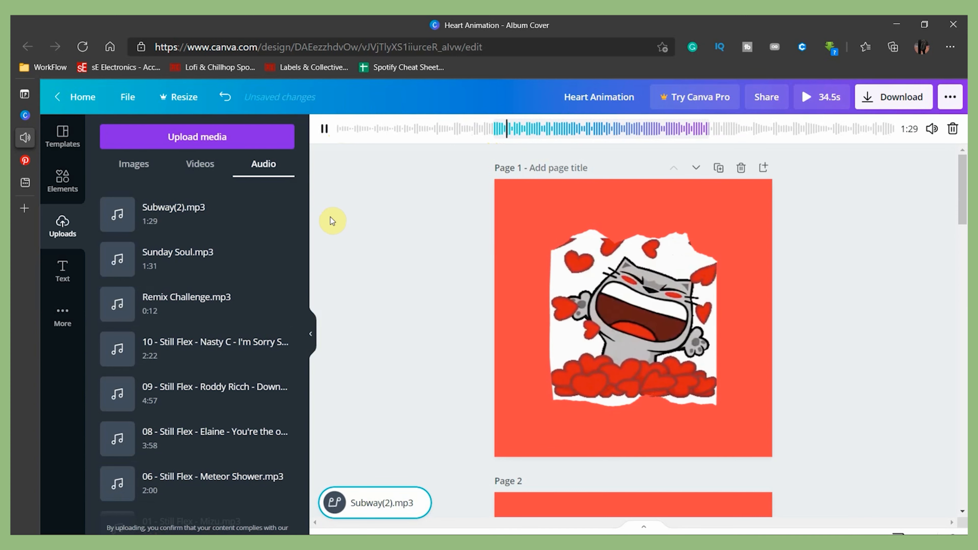
{"action": "left_click", "coordinate": [370, 228]}
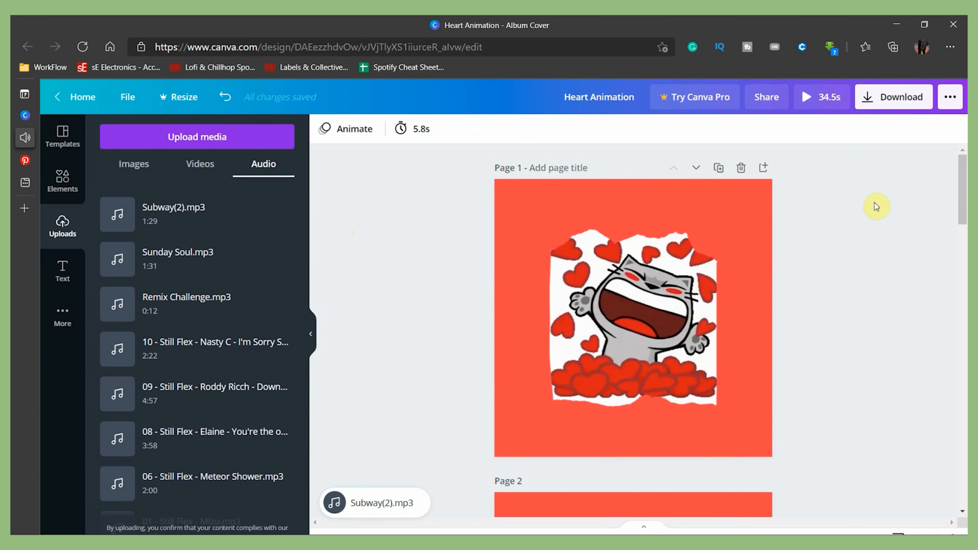
Preview the animated design with its soundtrack and download all 6 pages as an MP4 video.
{"action": "left_click", "coordinate": [821, 97]}
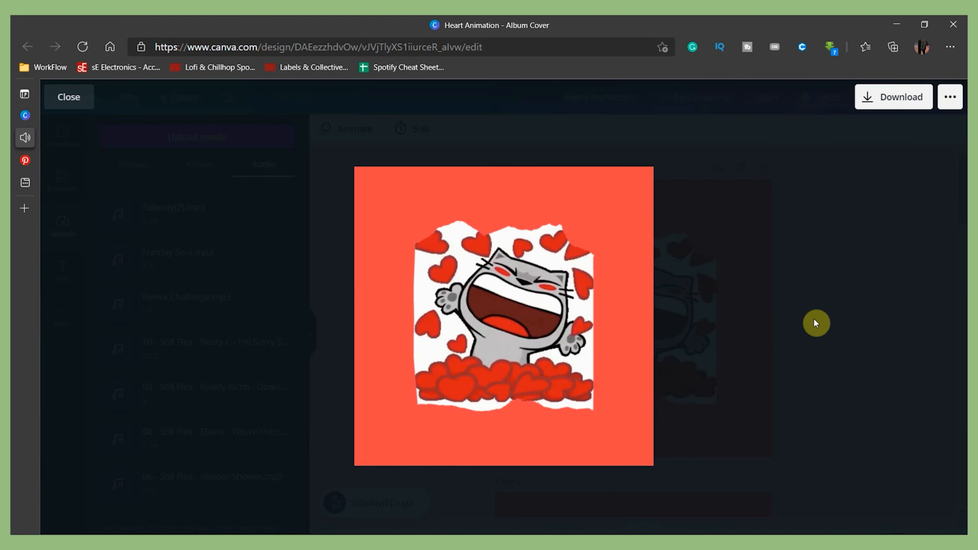
{"action": "left_click", "coordinate": [809, 260]}
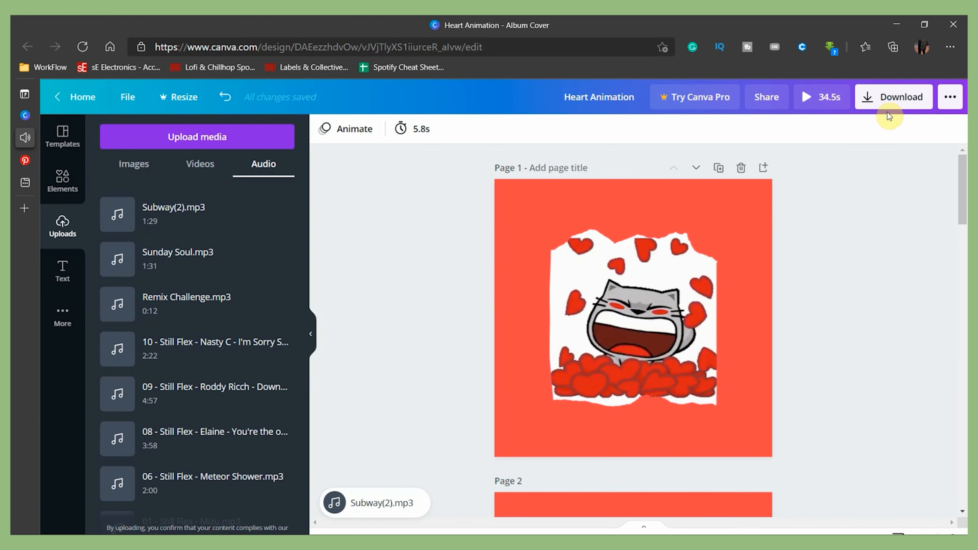
{"action": "left_click", "coordinate": [885, 98]}
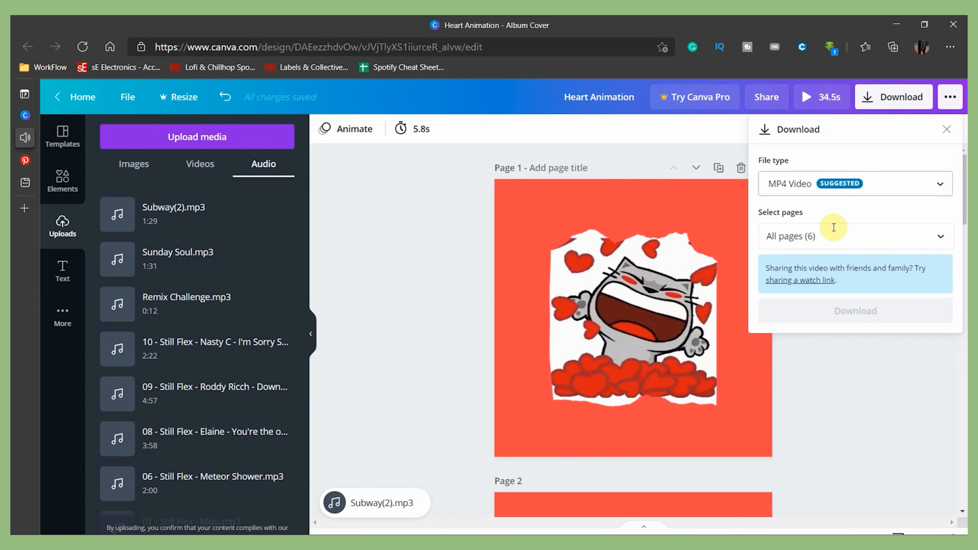
{"action": "left_click", "coordinate": [831, 235]}
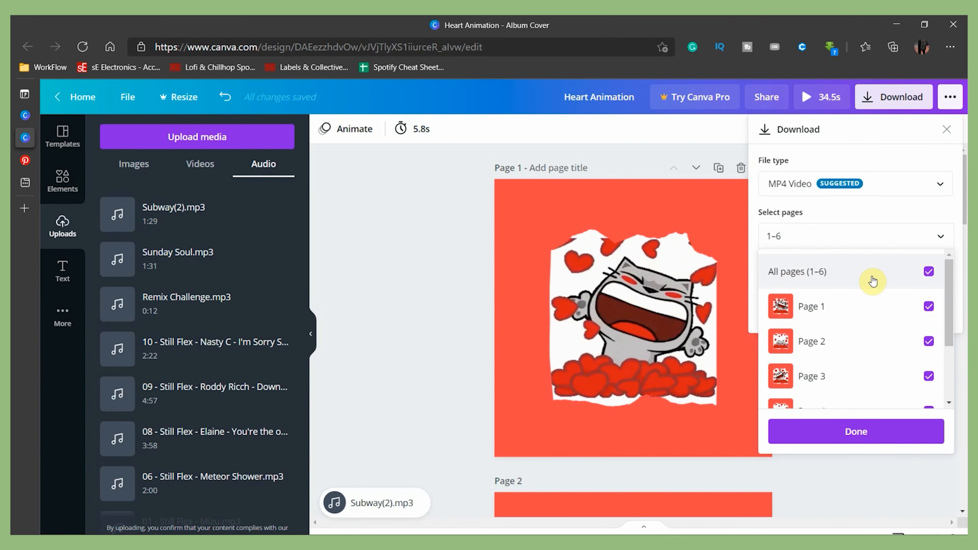
{"action": "left_click", "coordinate": [861, 427]}
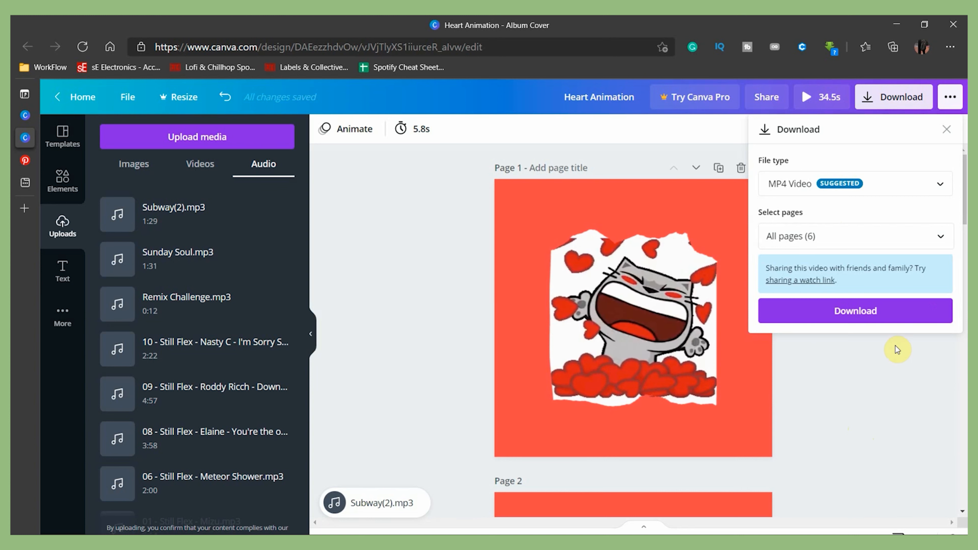
{"action": "left_click", "coordinate": [868, 312]}
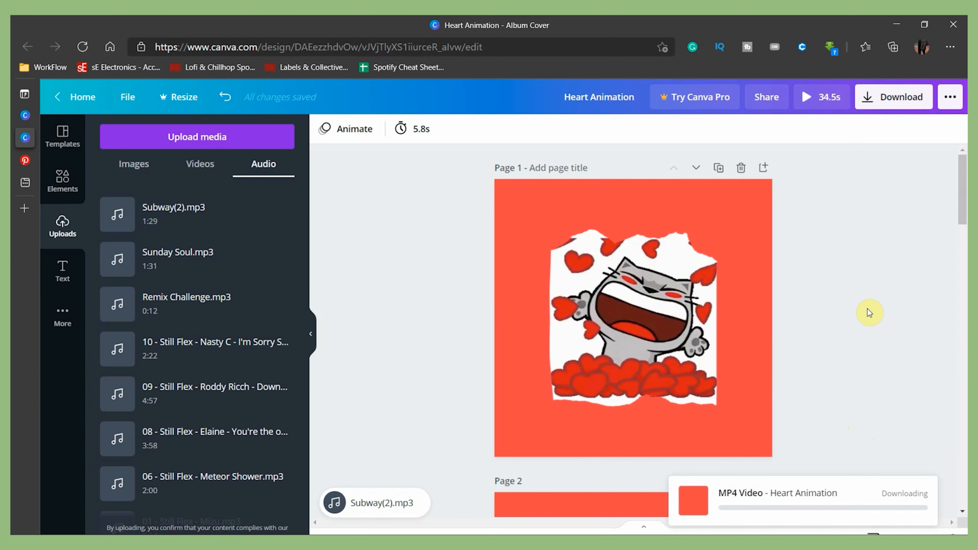